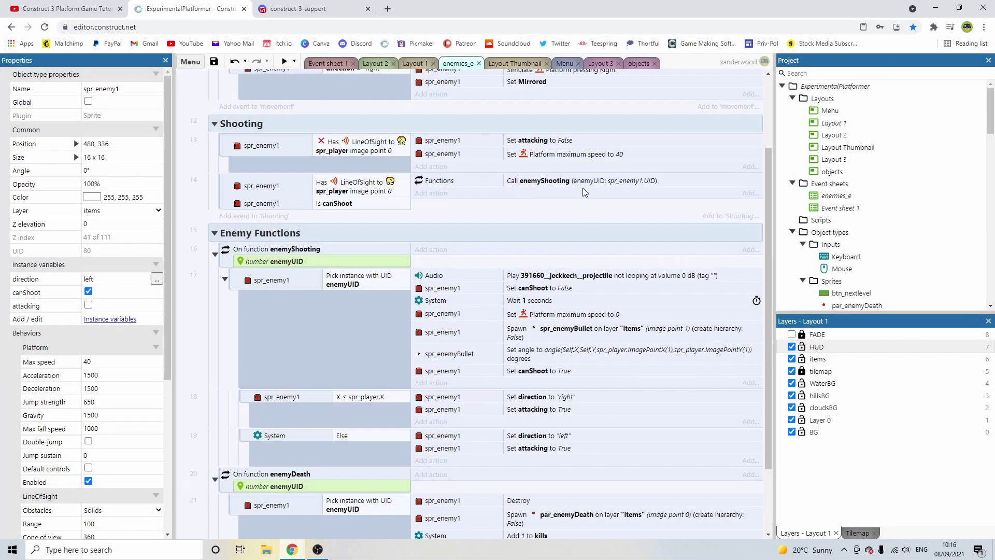
scroll(575, 194, down, 1)
scroll(565, 210, down, 2)
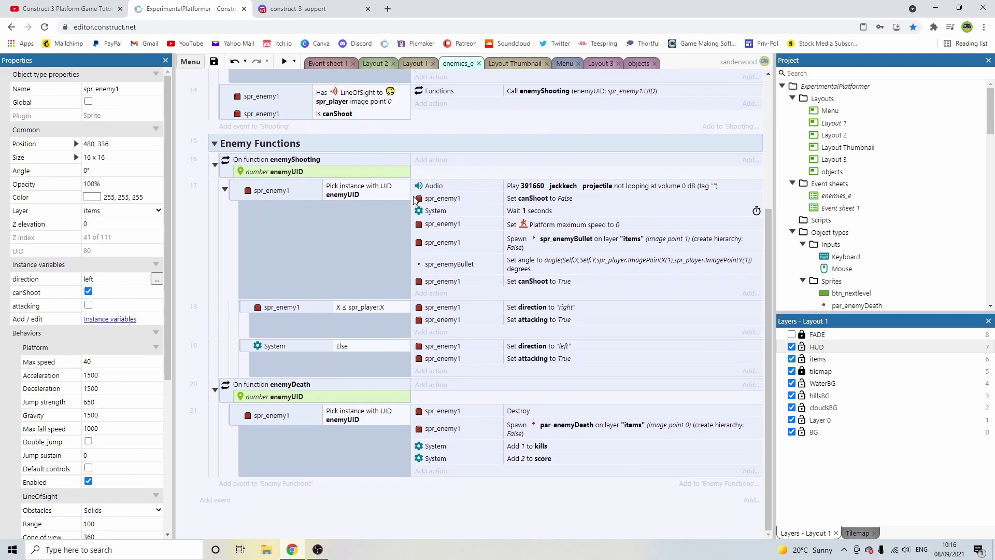
scroll(423, 218, up, 3)
scroll(501, 260, down, 2)
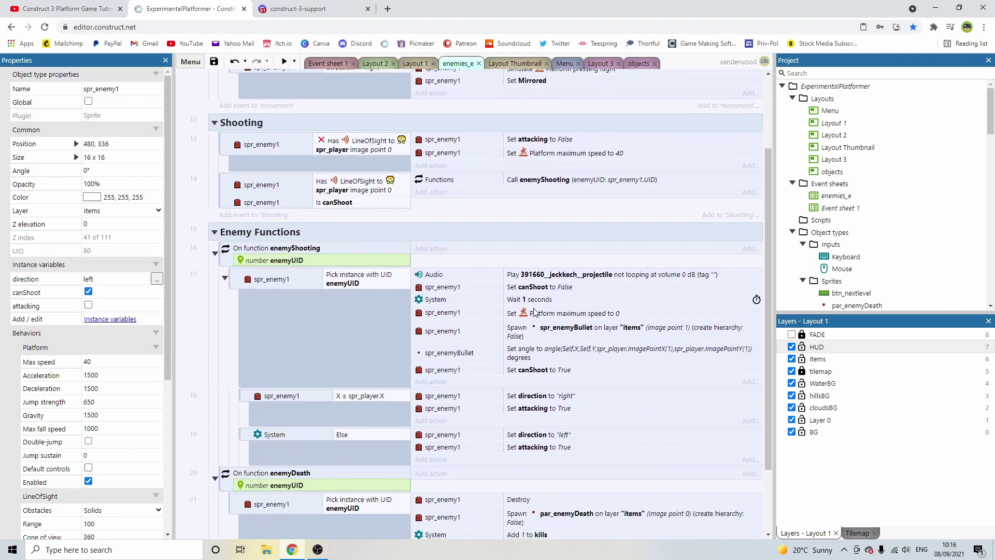
scroll(563, 299, down, 2)
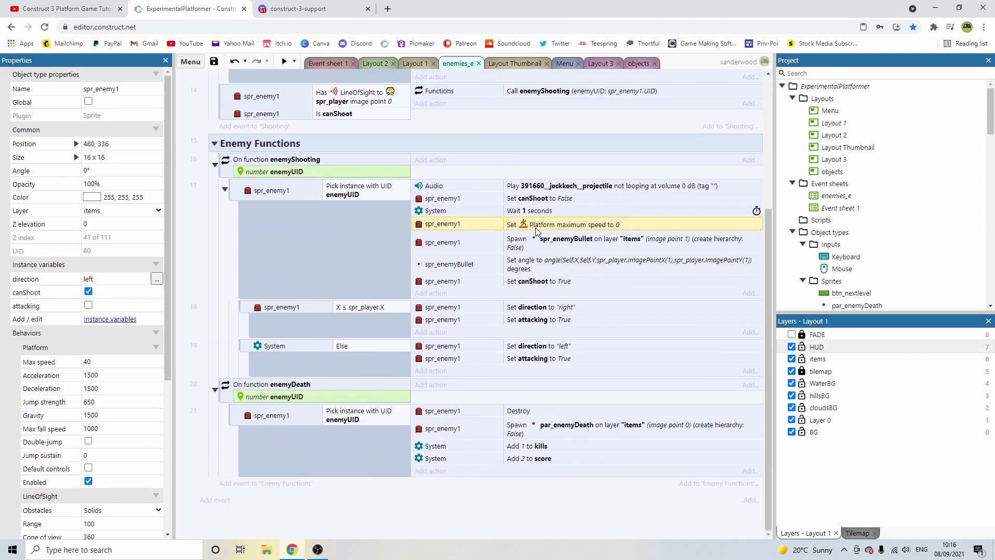
- Set the enemyShooting function's maximum speed action to 0
click(249, 160)
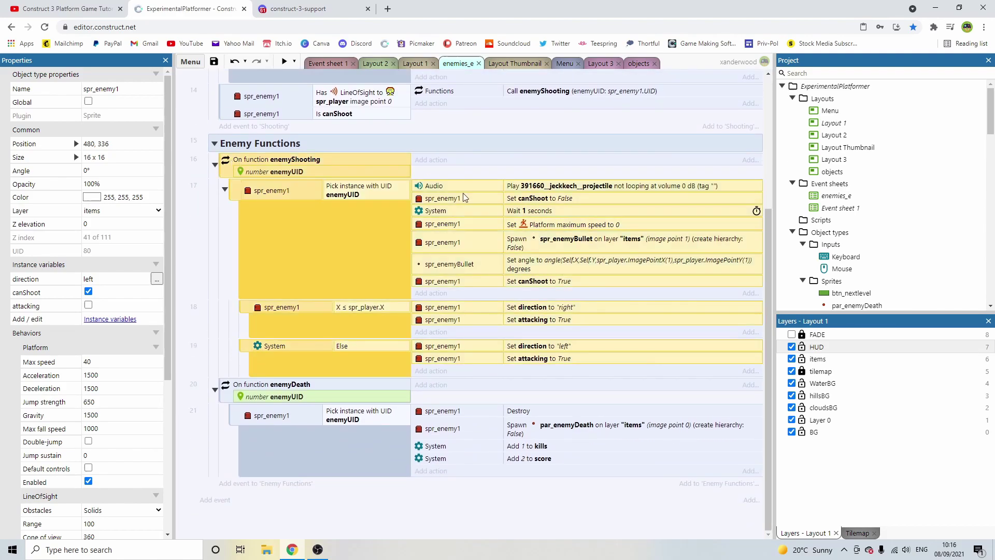
scroll(463, 193, up, 1)
click(540, 278)
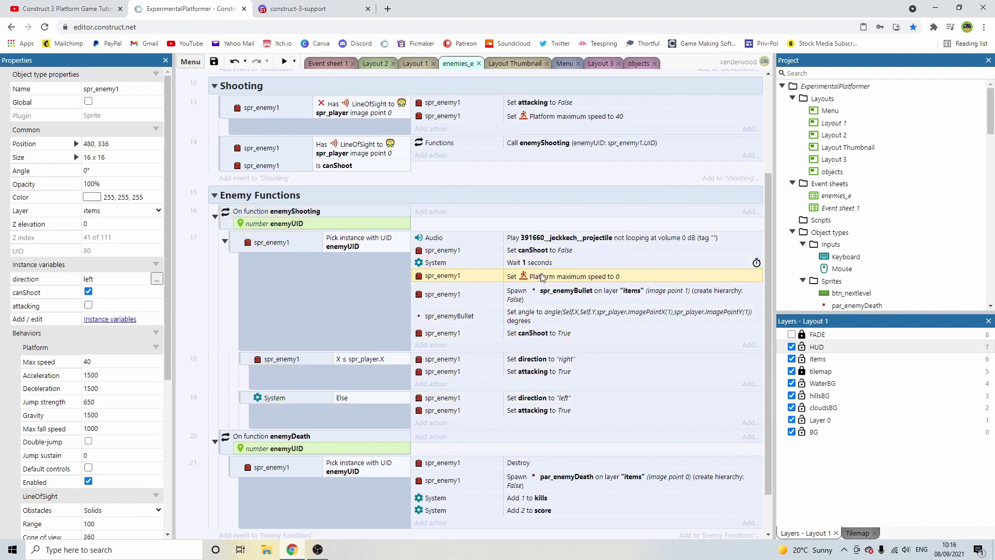
click(365, 253)
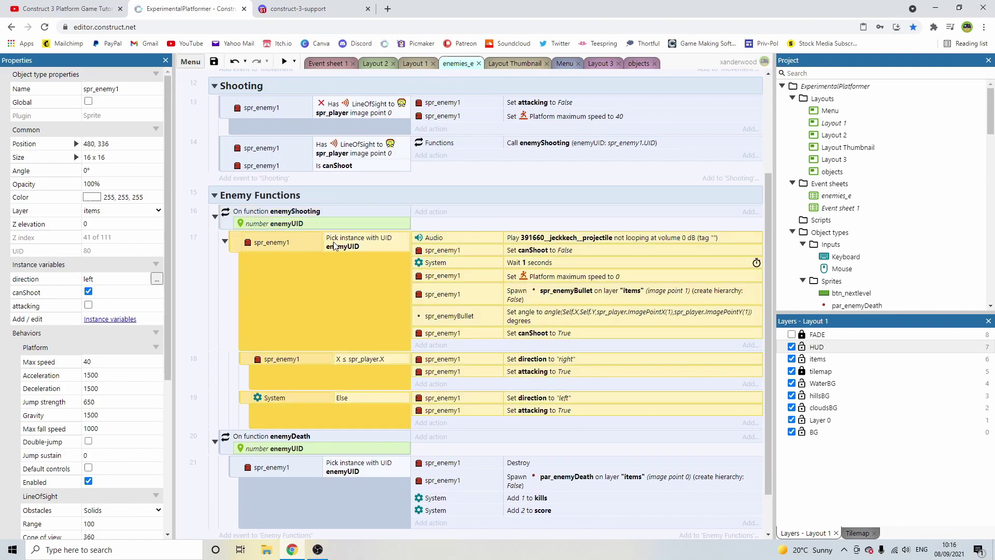
click(467, 277)
double_click(581, 278)
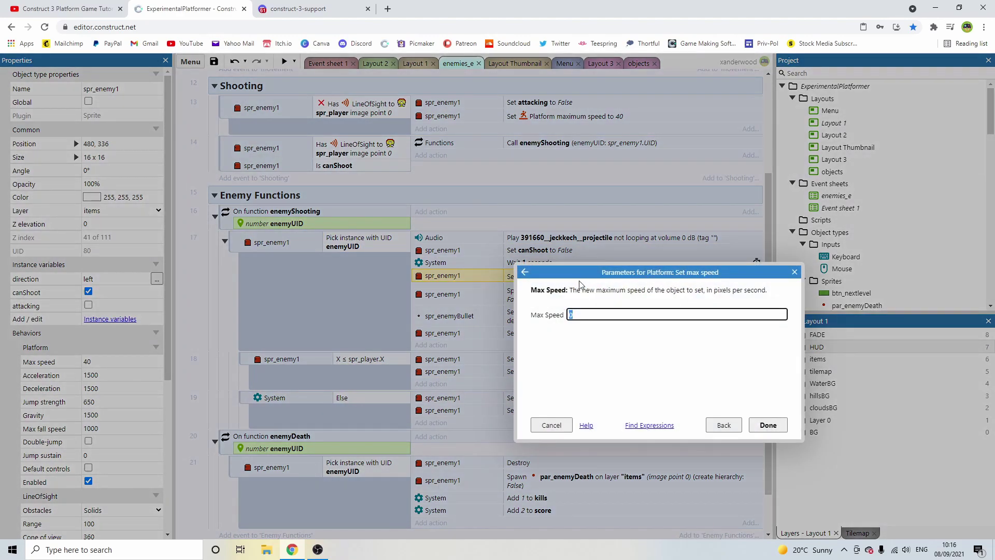
click(723, 425)
scroll(435, 296, down, 3)
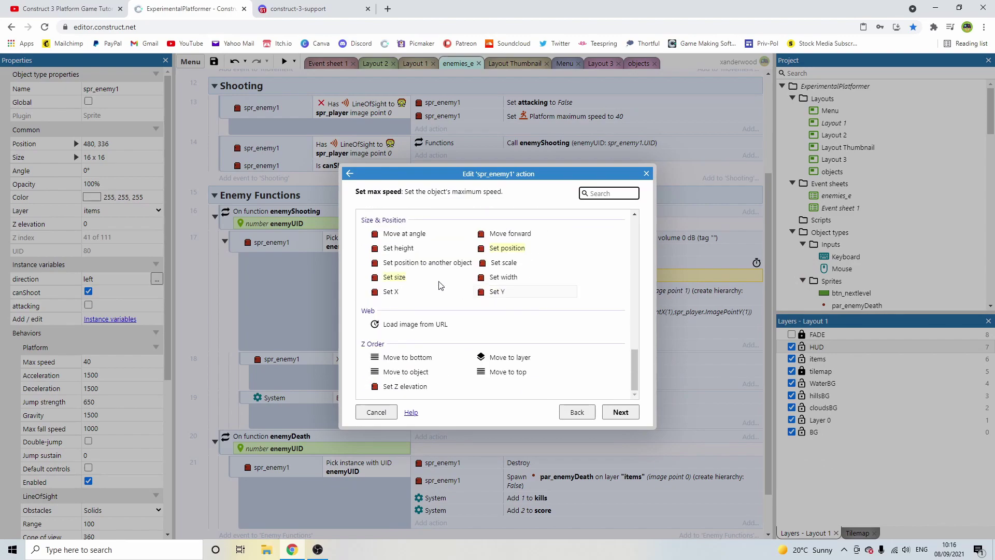
scroll(435, 271, up, 1)
scroll(435, 271, up, 2)
double_click(398, 343)
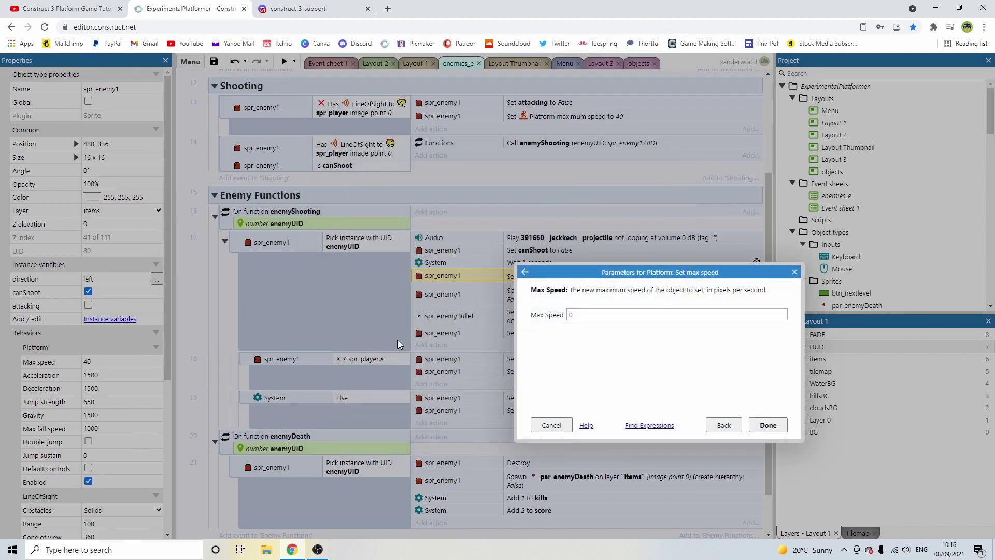
click(768, 426)
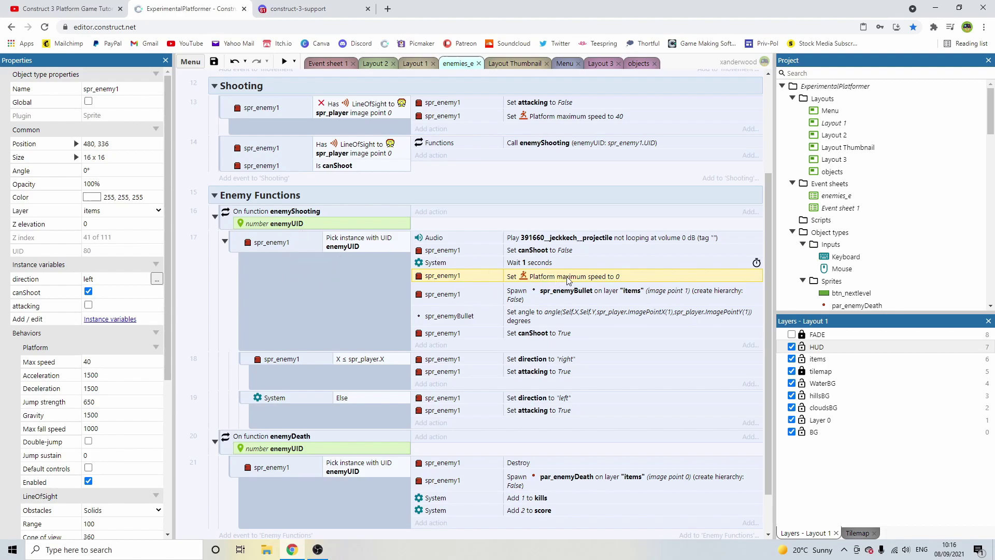
scroll(570, 277, up, 3)
- Inspect the LineOfSight and canShoot Shooting events and their max speed 40 action, adding no condition
click(342, 247)
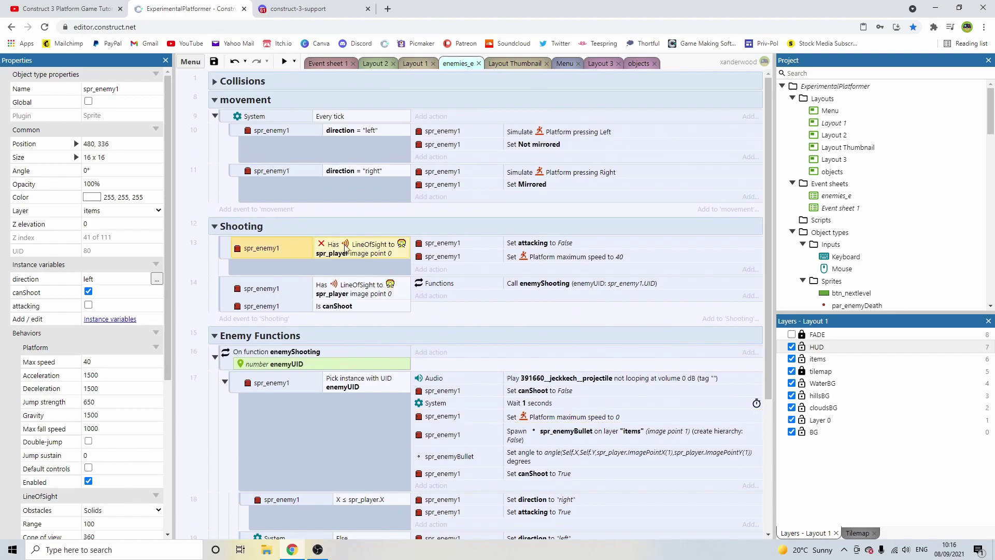
click(567, 260)
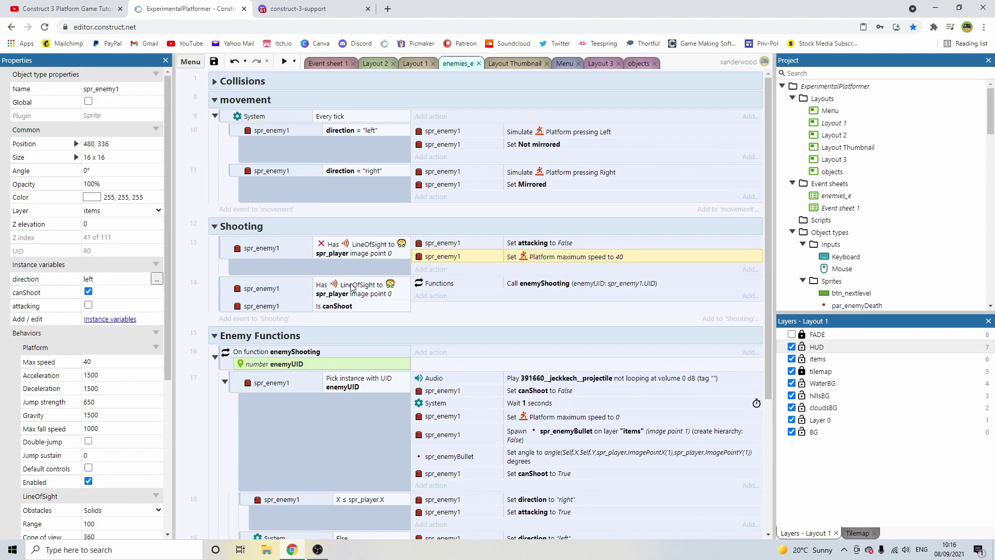
click(387, 294)
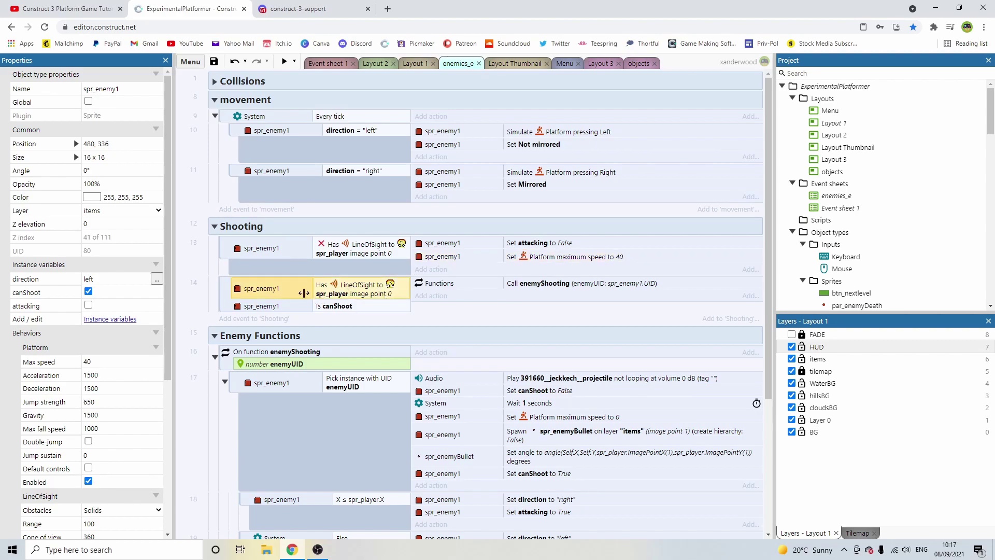
click(253, 318)
click(646, 174)
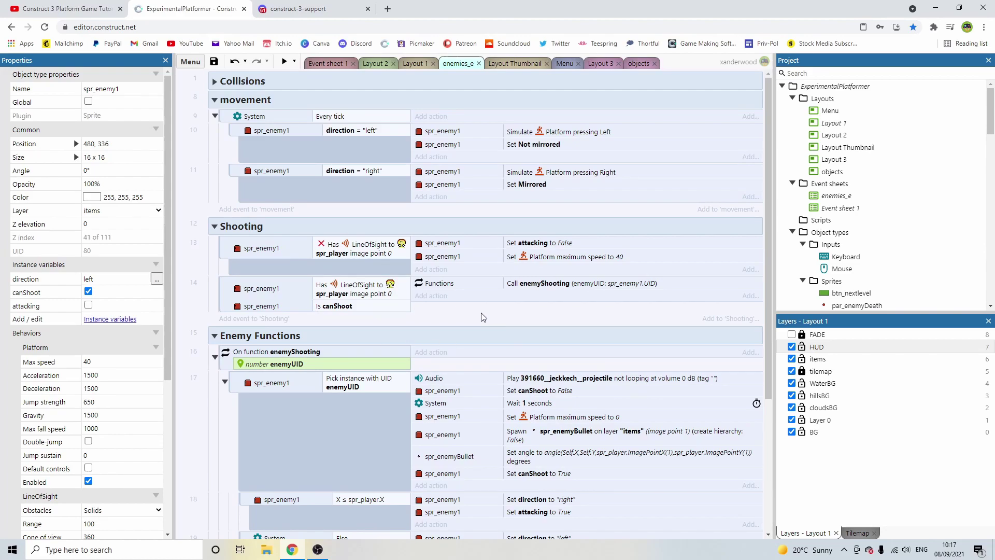
click(546, 256)
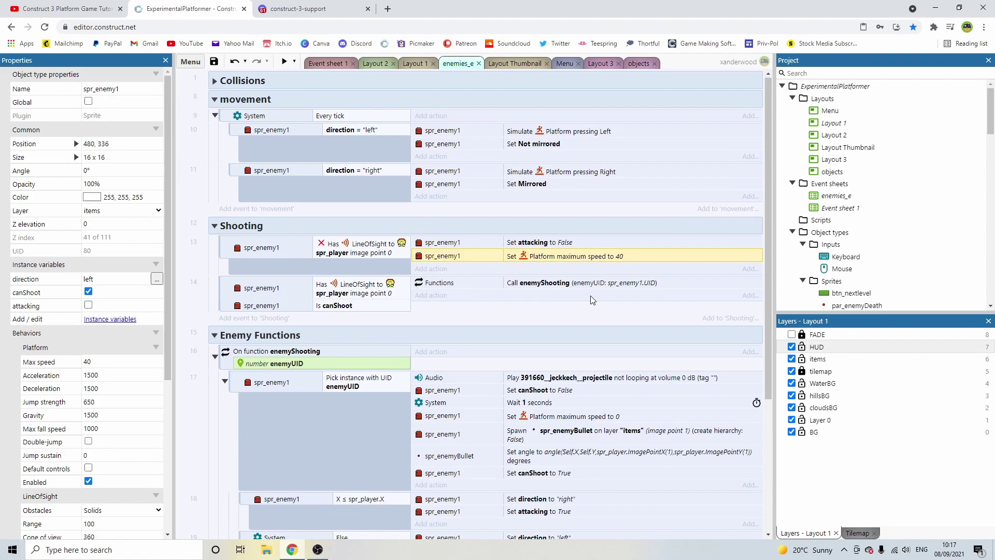
scroll(572, 336, down, 3)
scroll(566, 311, up, 3)
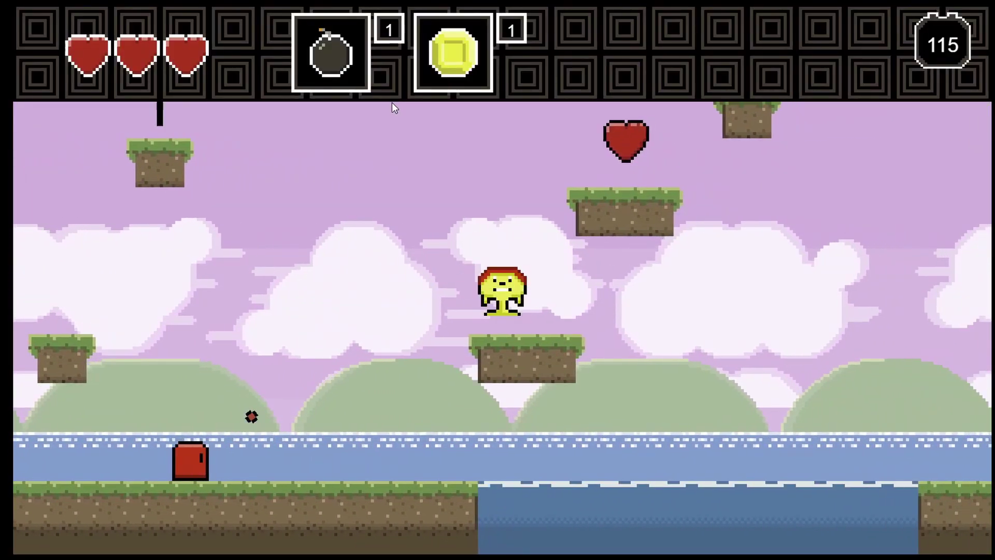
key(Up)
- Jump right across the platforms collecting coins, then drop to the ground platforms
key(Right)
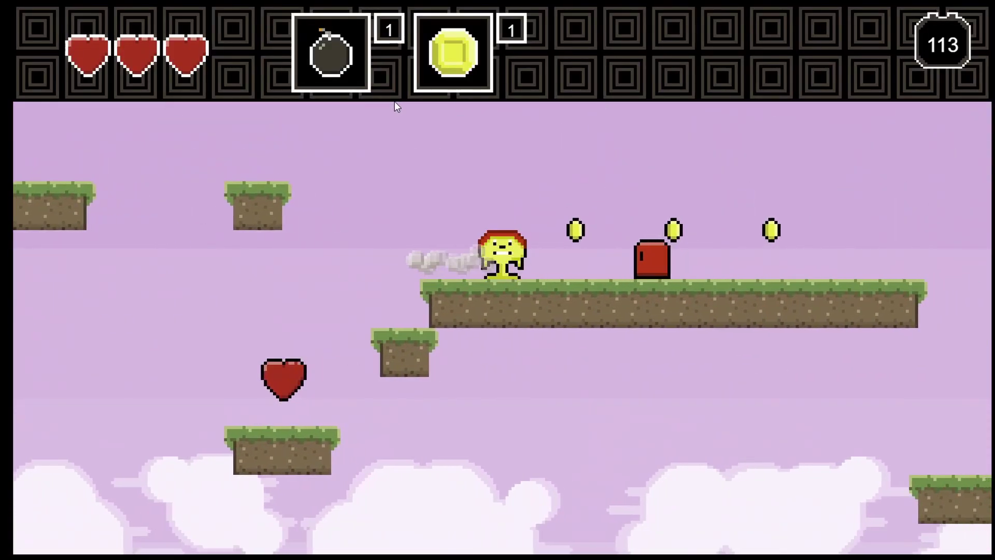
key(Up)
key(Right)
key(Up)
key(Down)
key(Left)
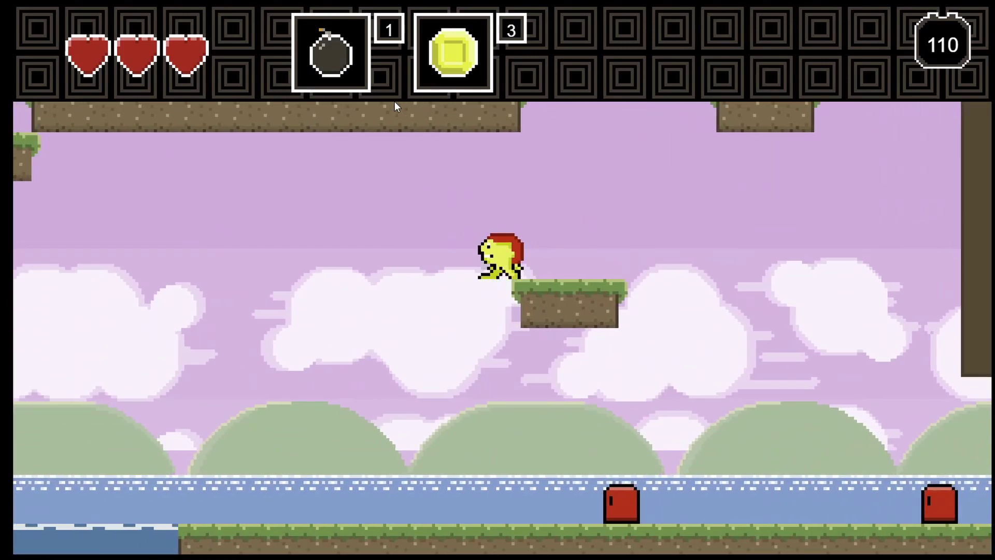
- Jump left, then run right toward the firing enemies until the player dies and respawns
key(Left)
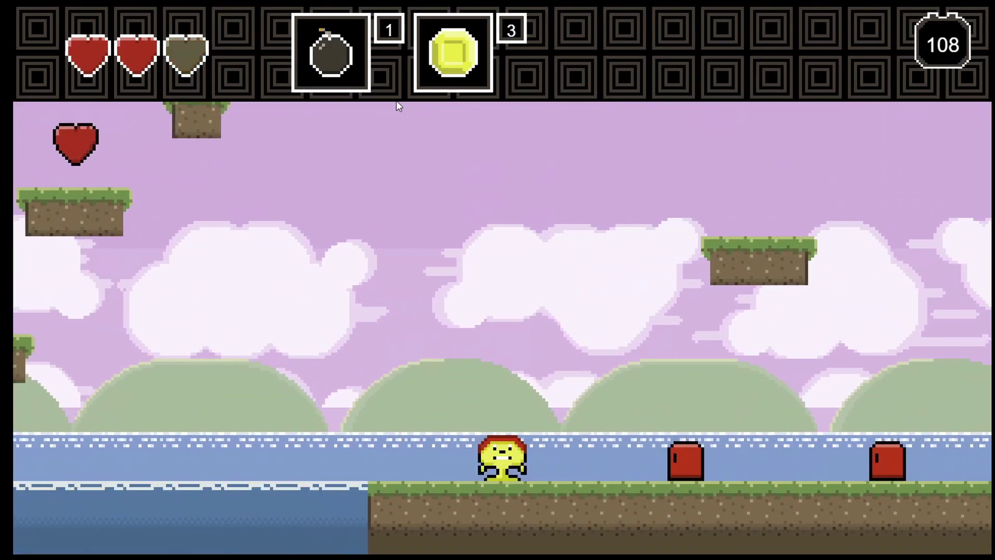
key(Up)
key(Right)
key(Up)
key(Right)
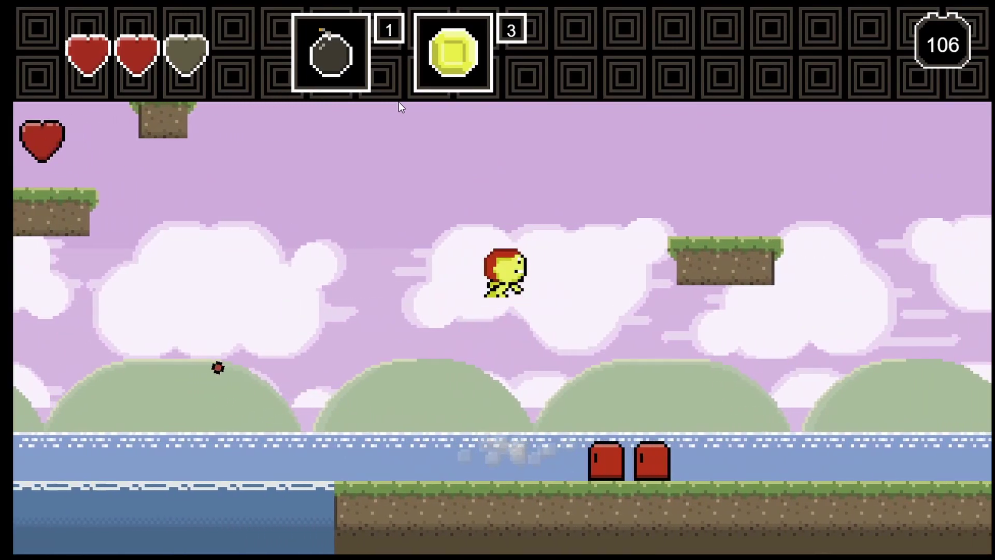
key(Right)
key(Right)
key(Right)
key(Up)
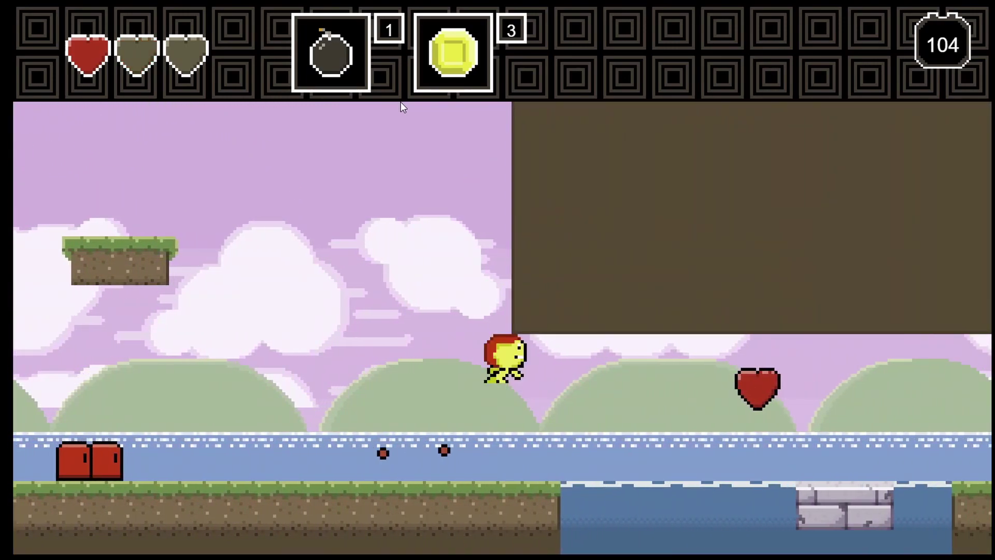